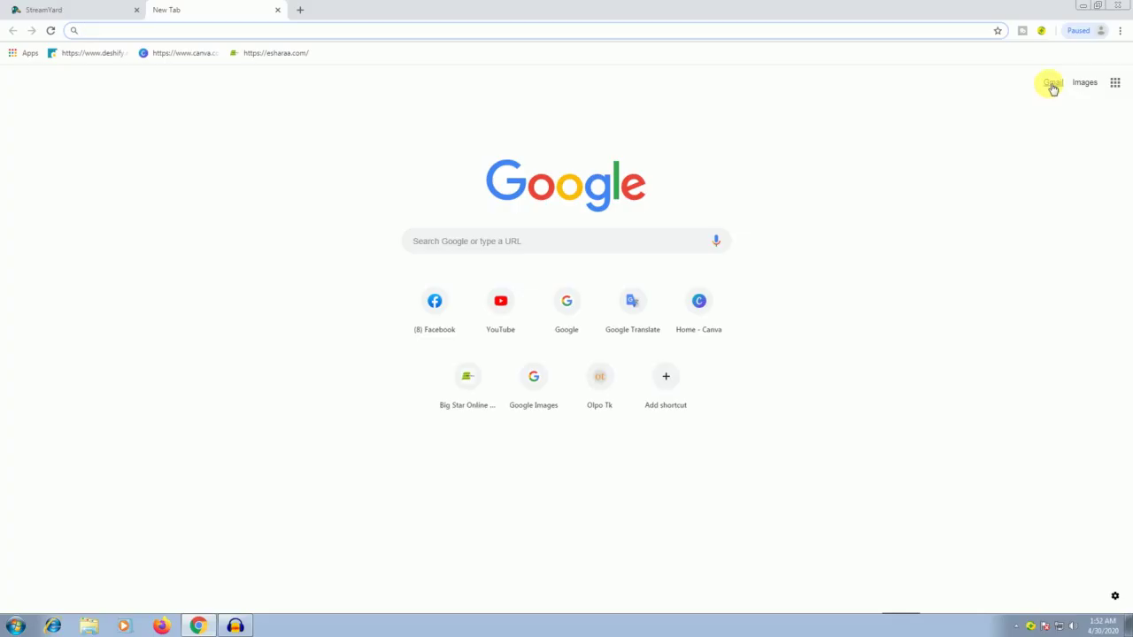
- Sign in to Gmail without saving the password in the browser, and open the StreamYard Login Code email
{"action": "left_click", "coordinate": [1052, 85]}
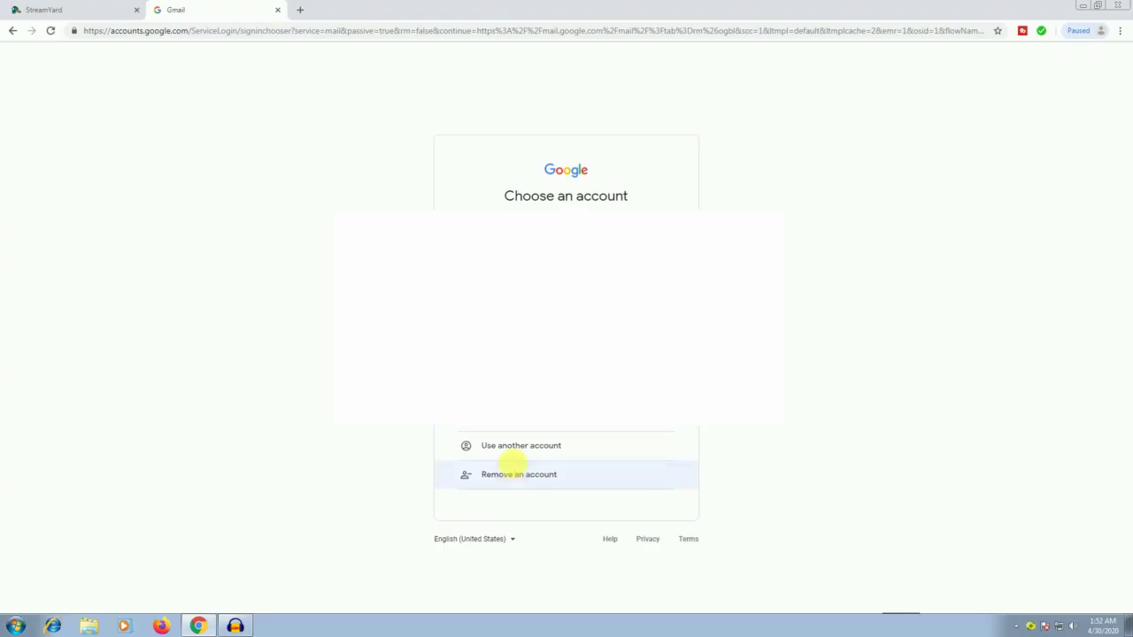
{"action": "left_click", "coordinate": [513, 469]}
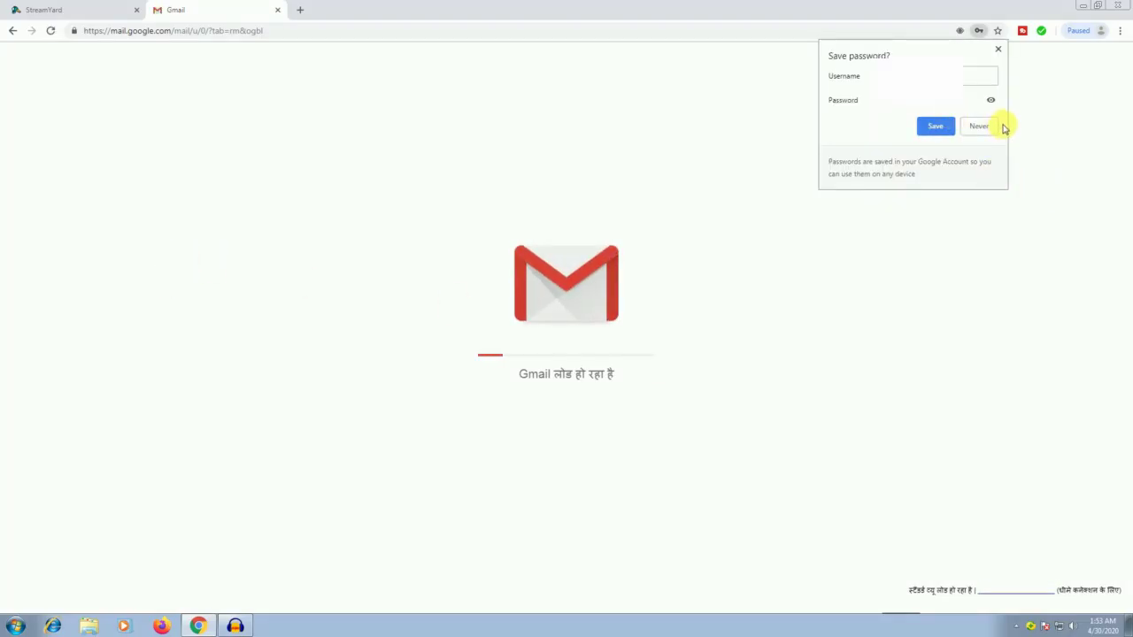
{"action": "left_click", "coordinate": [998, 48]}
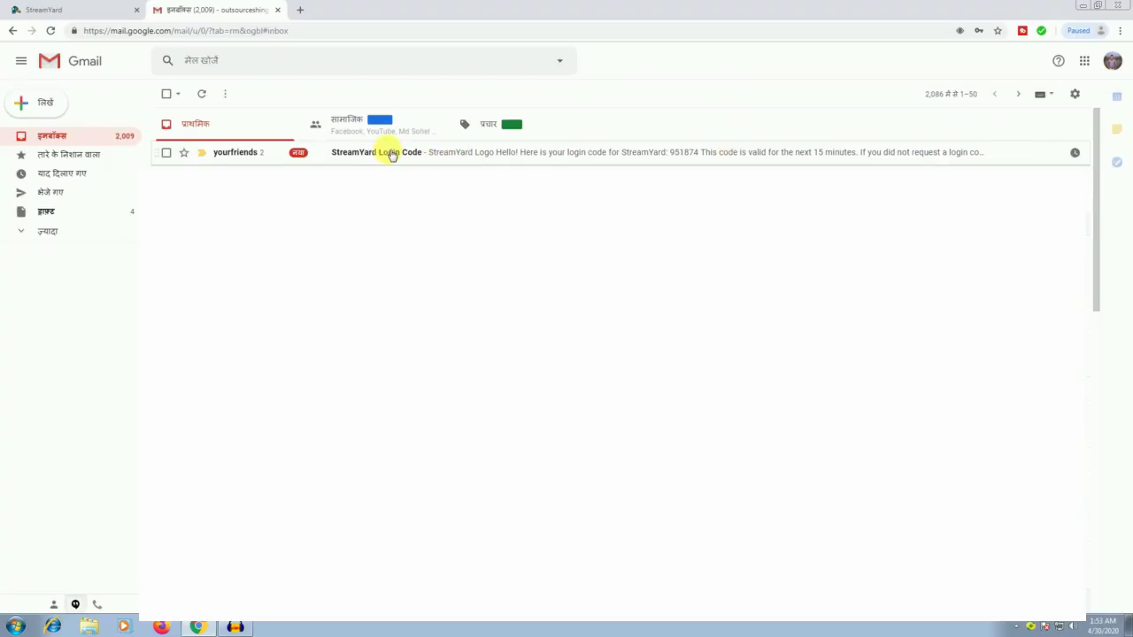
{"action": "left_click", "coordinate": [392, 153]}
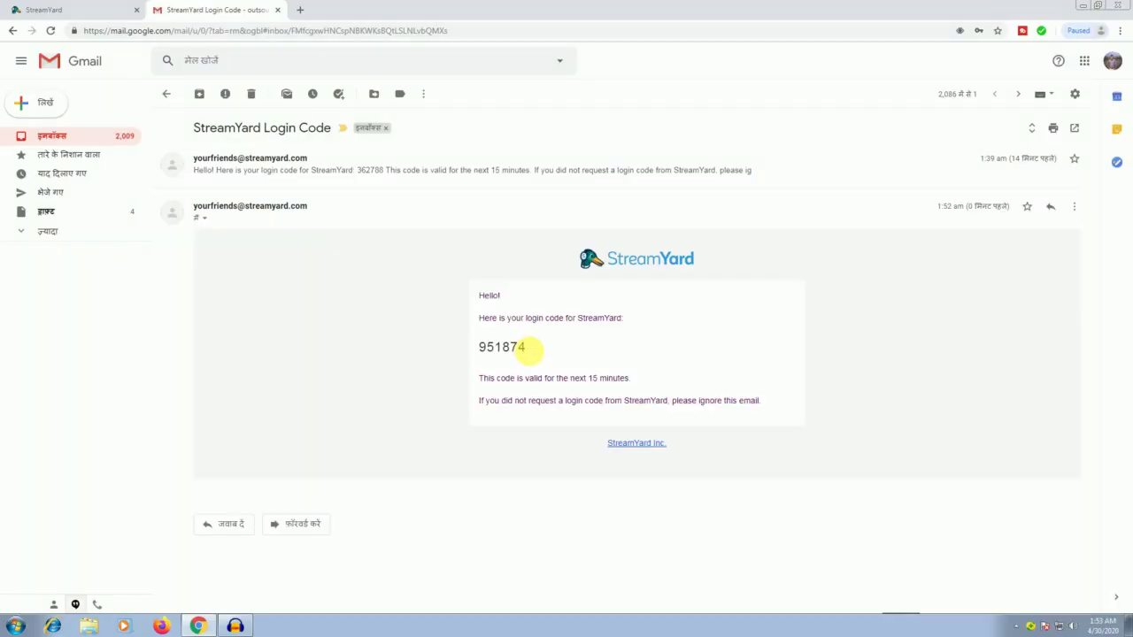
- Copy the login code from the email, enter it in StreamYard's 6 digit code field and log in
{"action": "left_click_drag", "start_coordinate": [527, 348], "coordinate": [479, 347]}
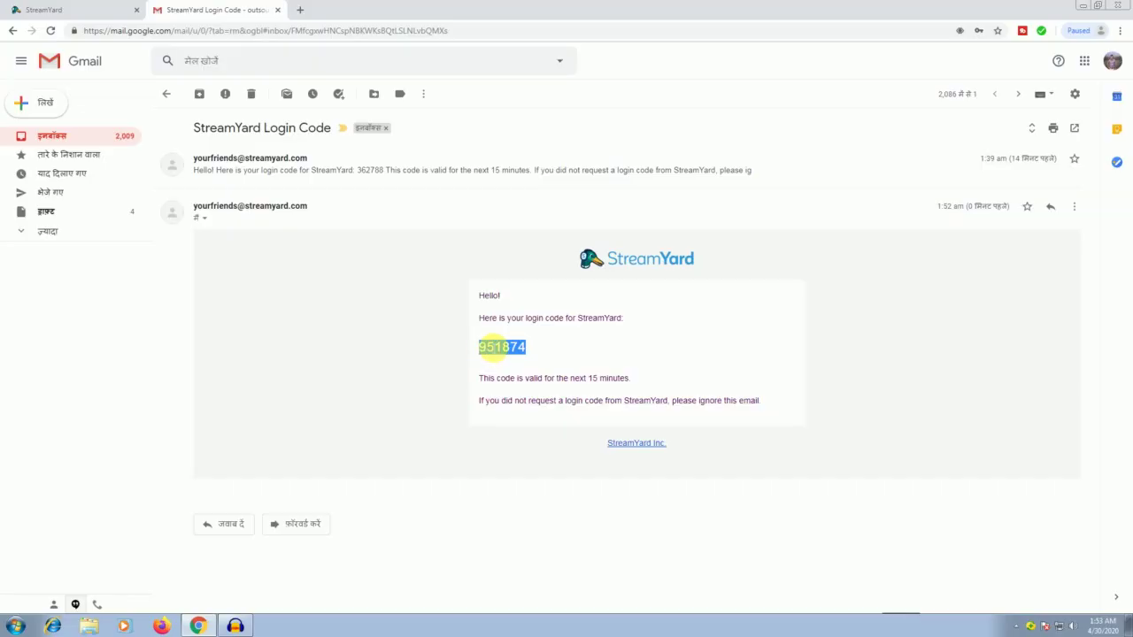
{"action": "right_click", "coordinate": [489, 346]}
{"action": "left_click", "coordinate": [507, 352]}
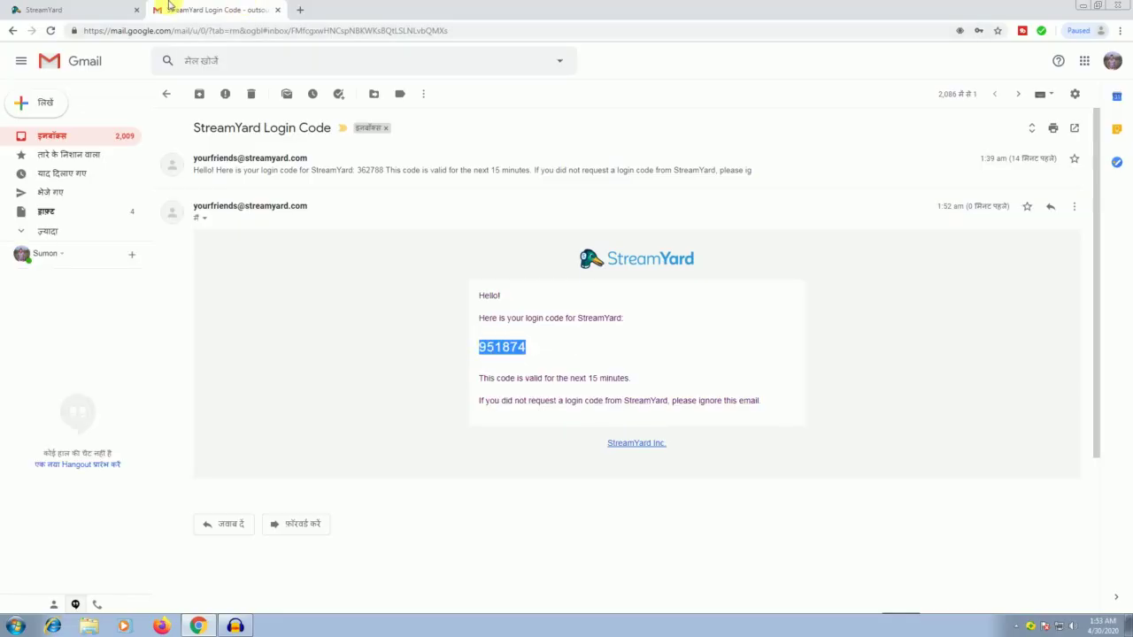
{"action": "left_click", "coordinate": [91, 6]}
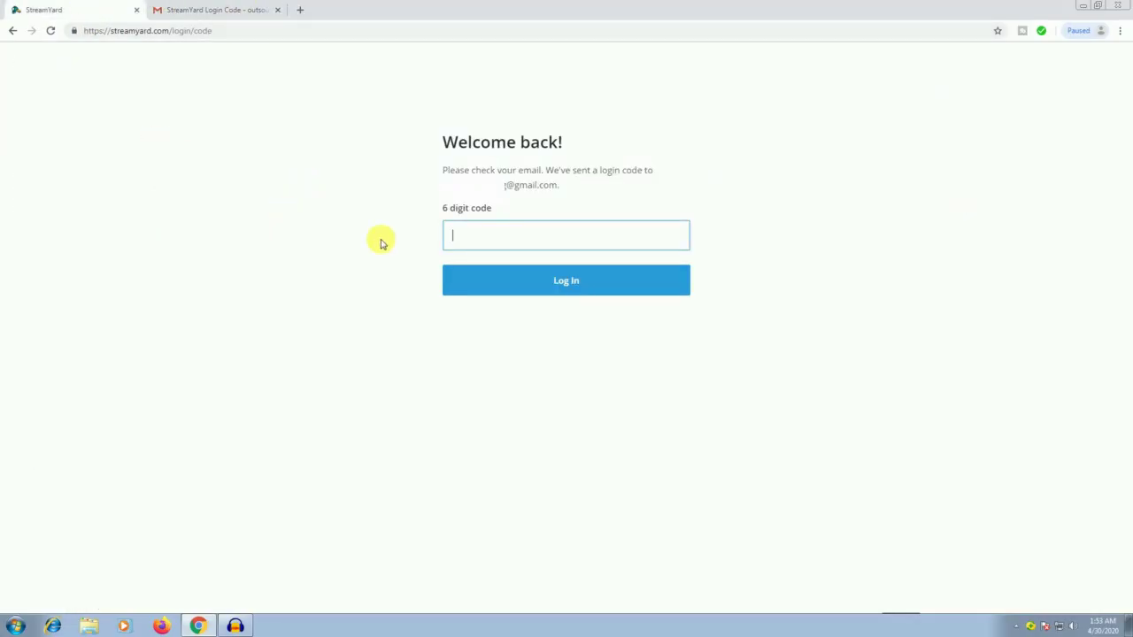
{"action": "left_click", "coordinate": [499, 237]}
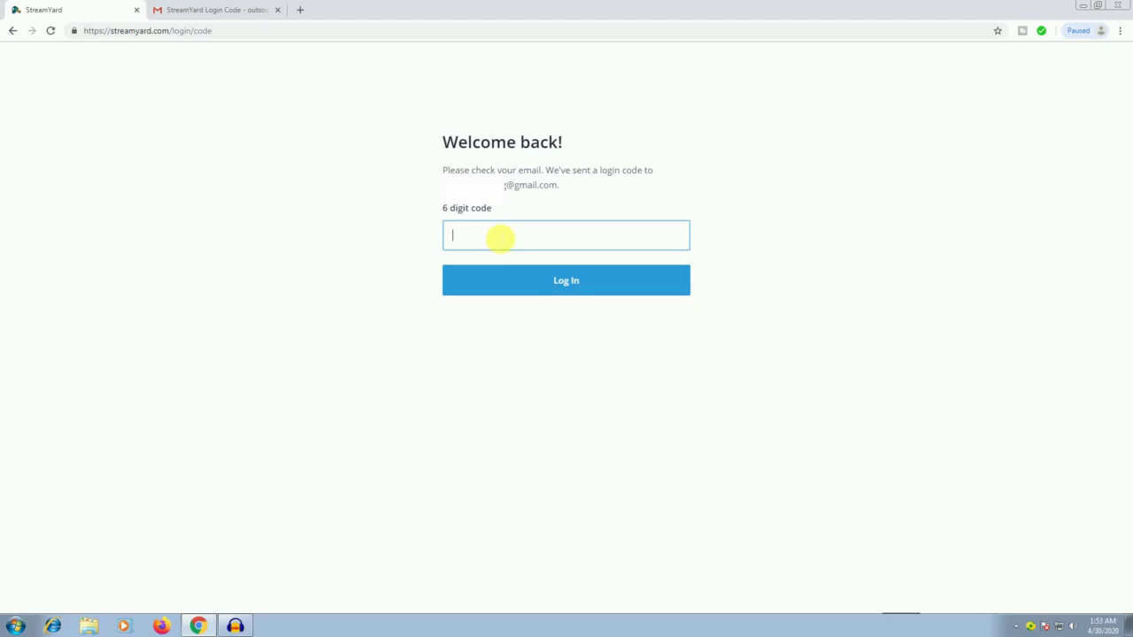
{"action": "key", "text": "ctrl+v"}
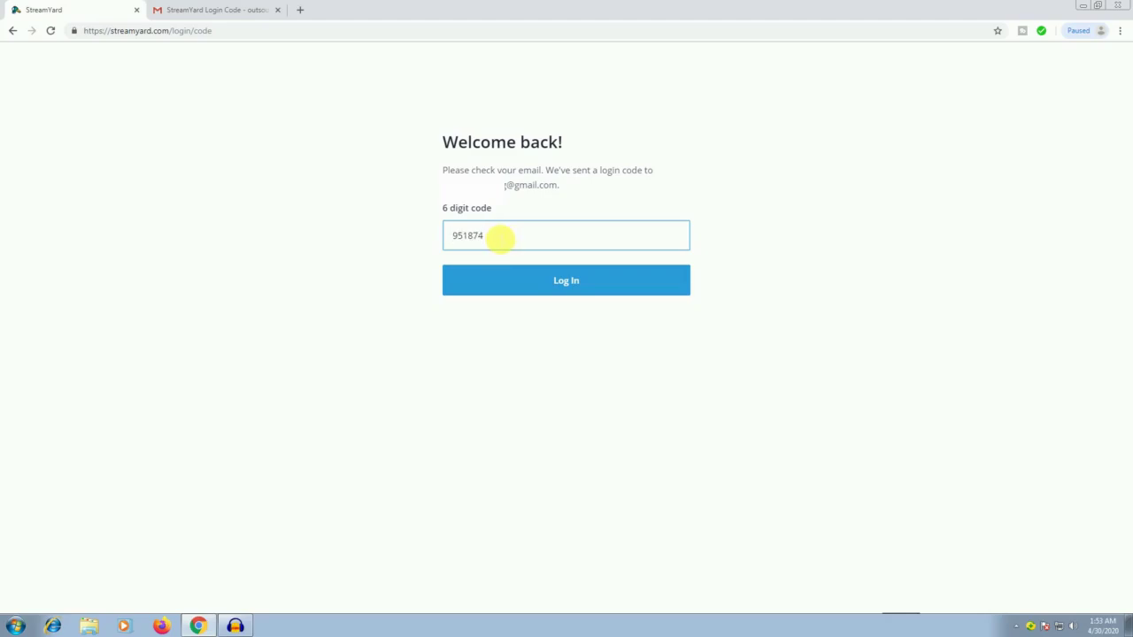
{"action": "left_click", "coordinate": [541, 283]}
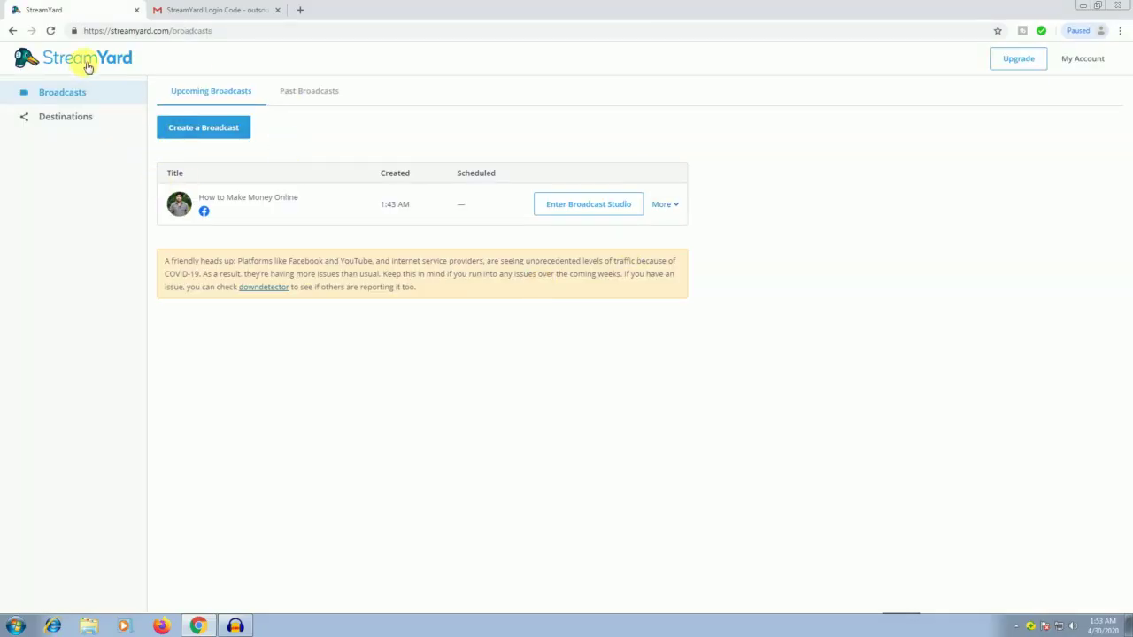
- Try to add a Facebook profile as a streaming destination, and return to the destination choices
{"action": "left_click", "coordinate": [86, 123]}
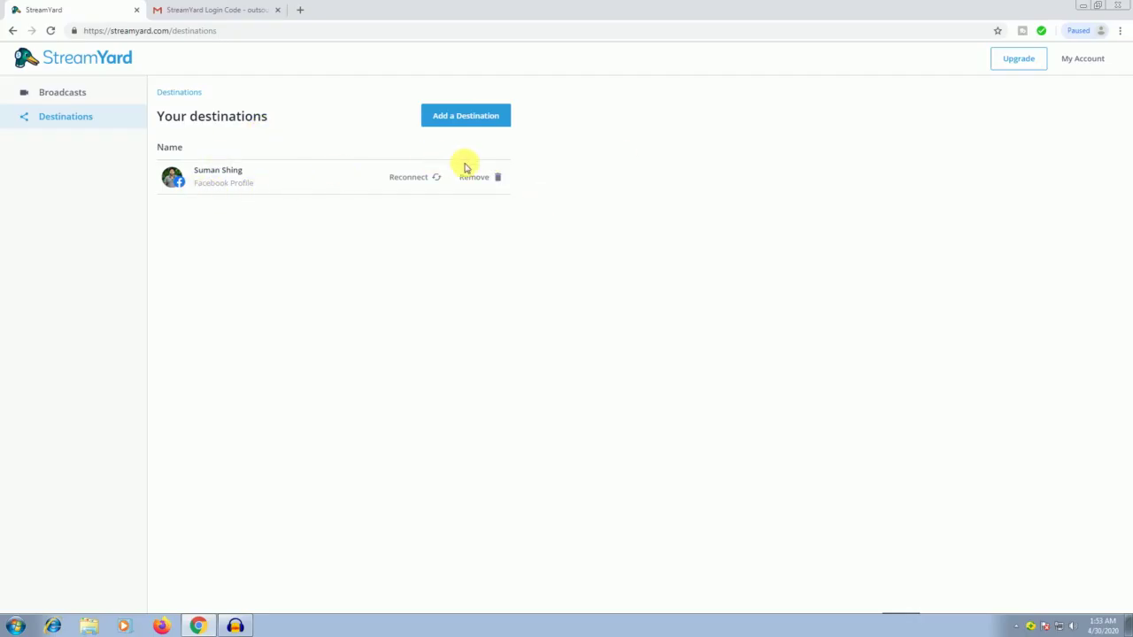
{"action": "left_click", "coordinate": [445, 110]}
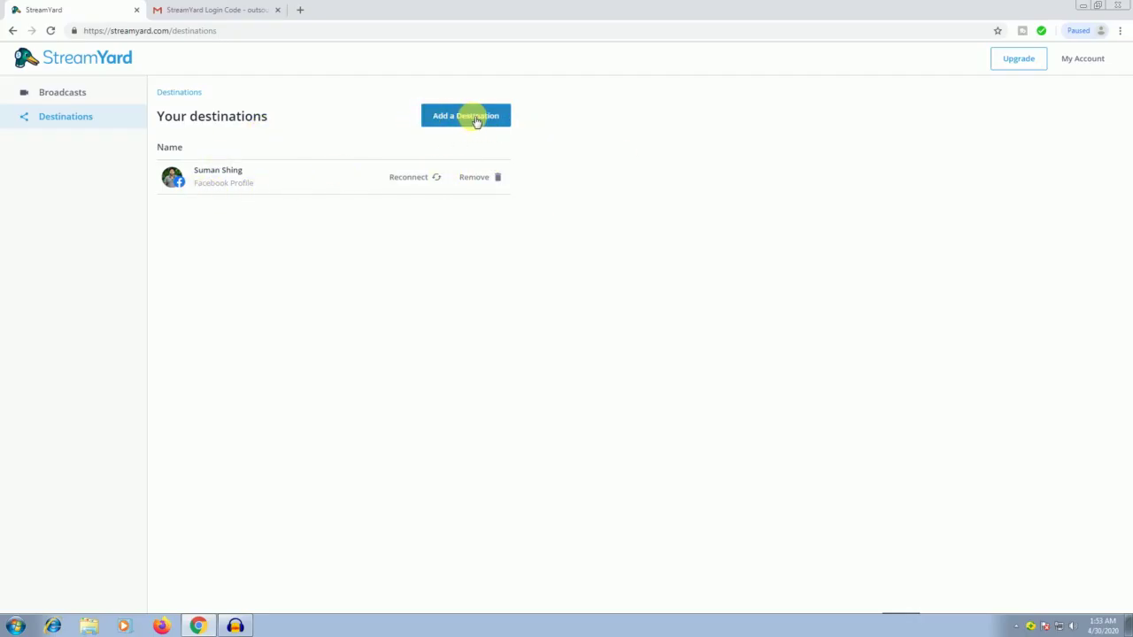
{"action": "left_click", "coordinate": [476, 118]}
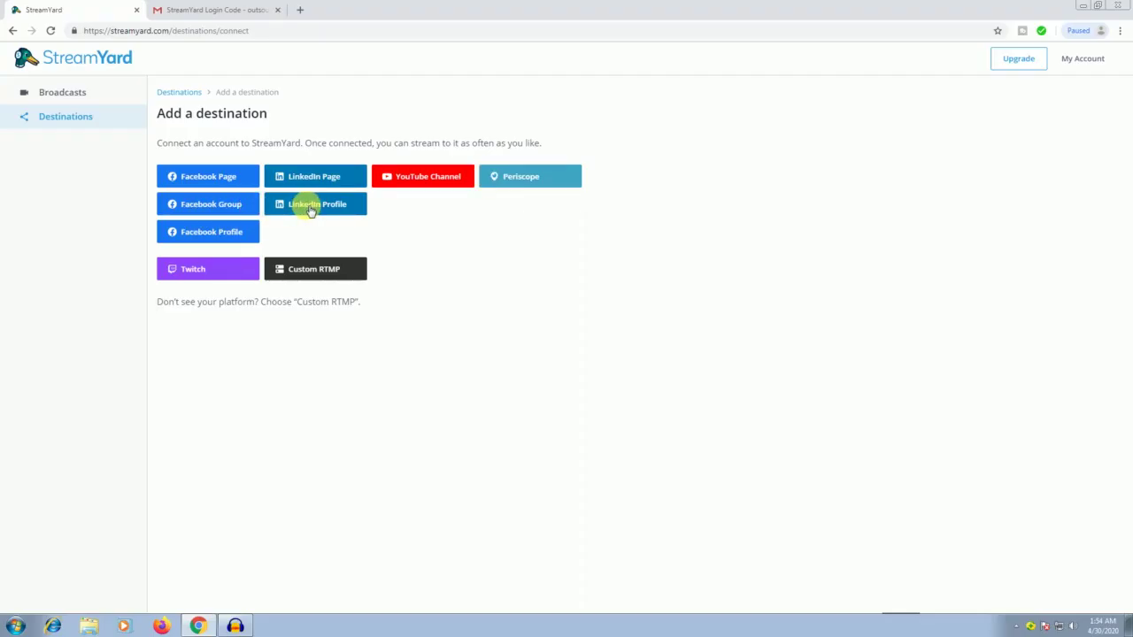
{"action": "left_click", "coordinate": [213, 235]}
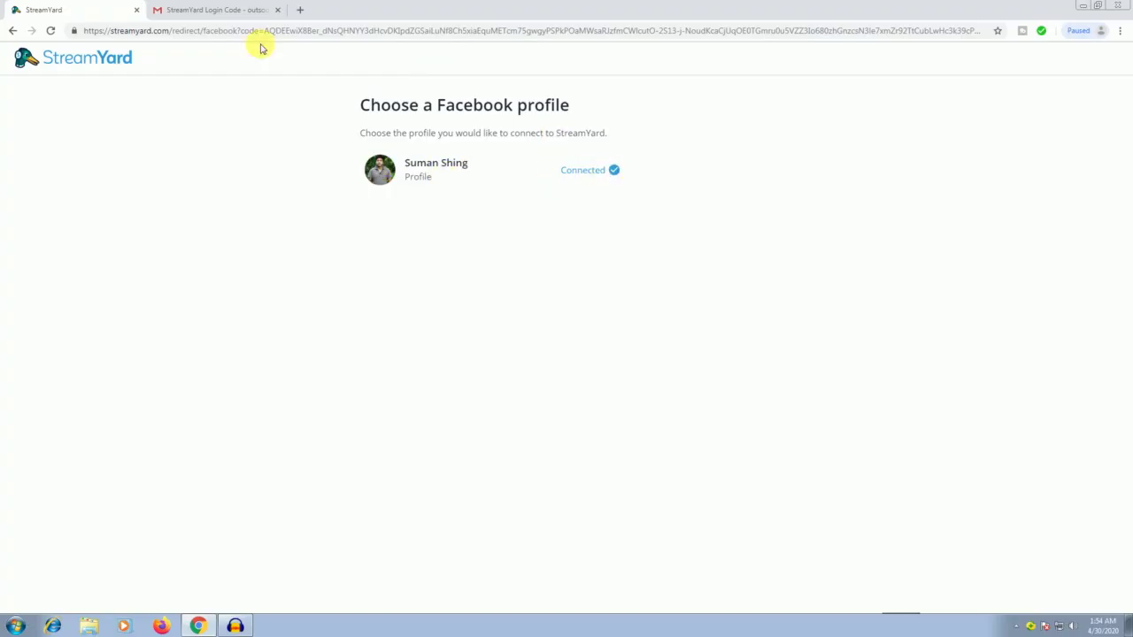
{"action": "left_click", "coordinate": [14, 32]}
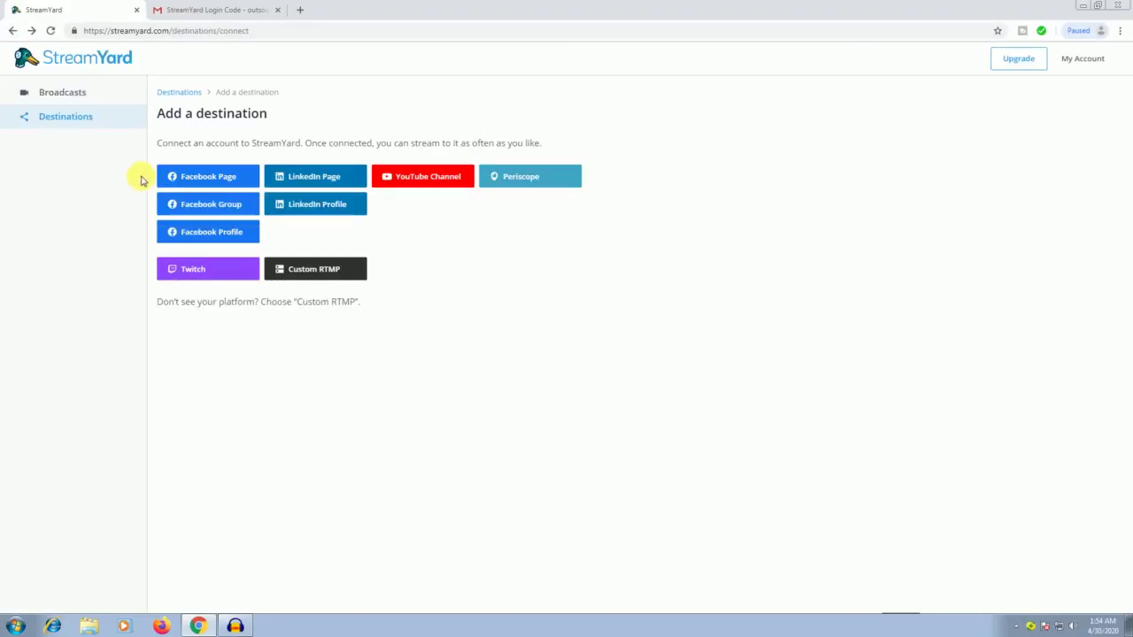
- Create an unscheduled broadcast titled "Online Incame" that streams to the connected Facebook profile
{"action": "left_click", "coordinate": [71, 96]}
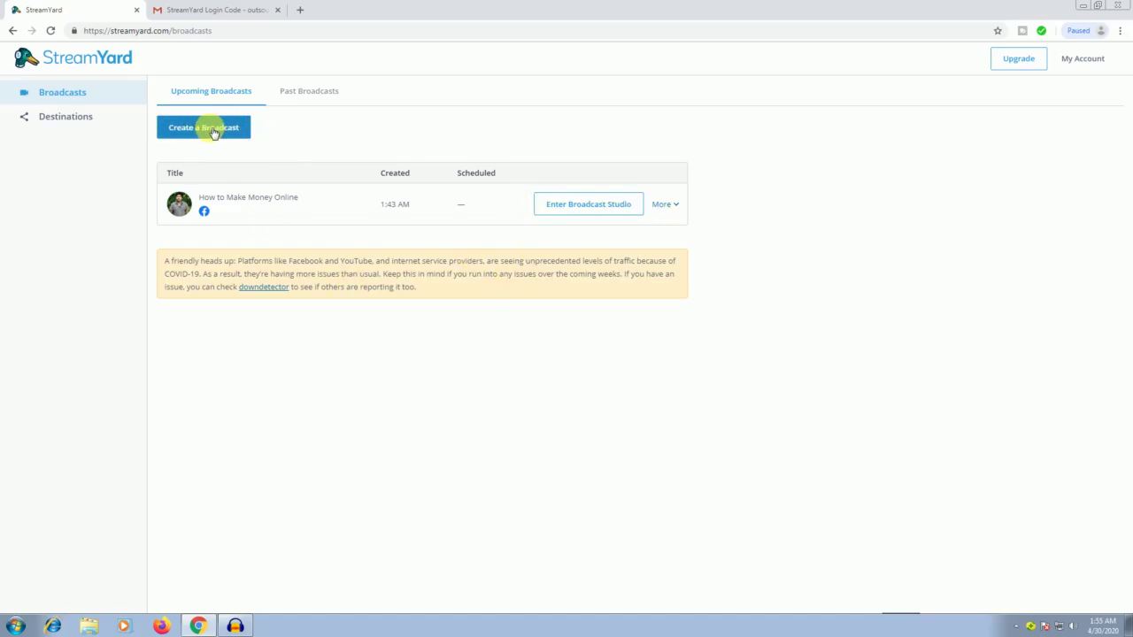
{"action": "left_click", "coordinate": [212, 133]}
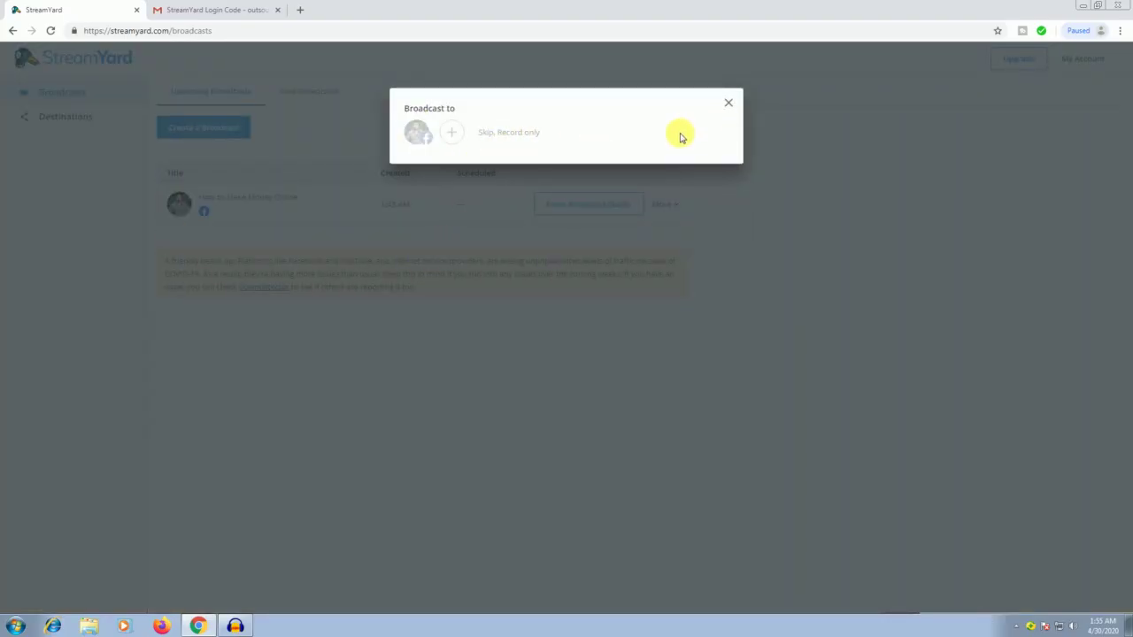
{"action": "left_click", "coordinate": [423, 137]}
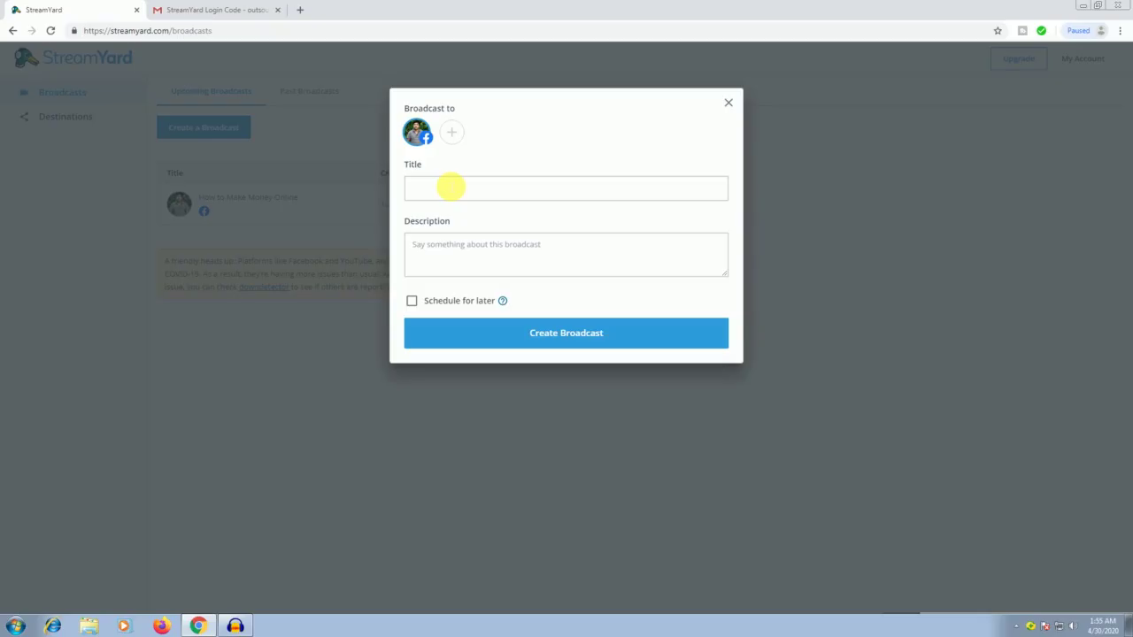
{"action": "left_click", "coordinate": [449, 187]}
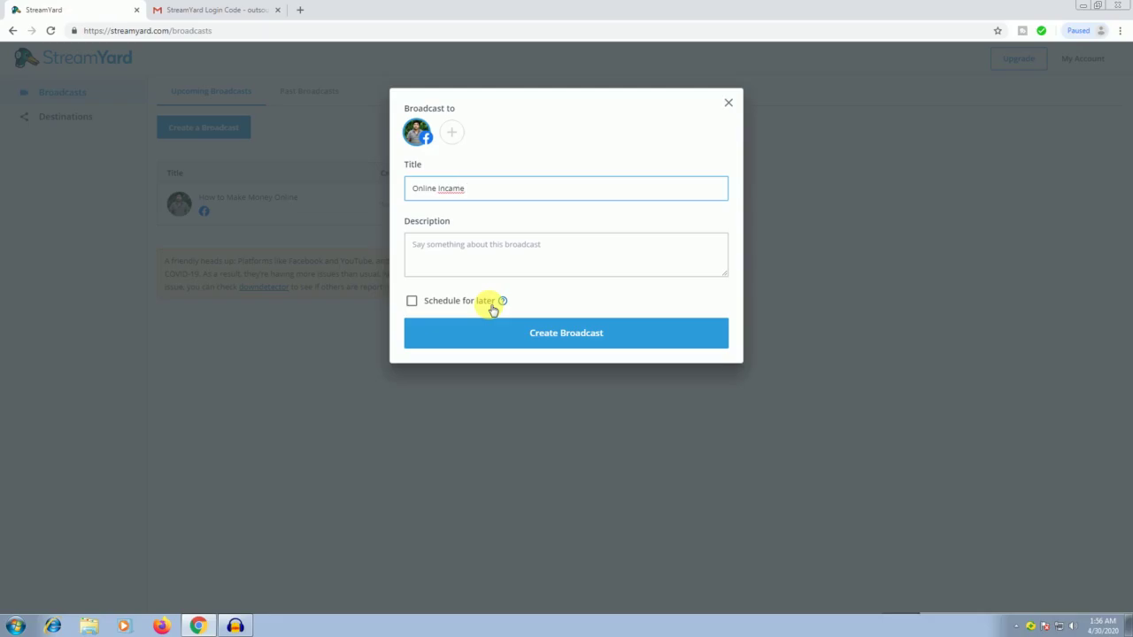
{"action": "left_click", "coordinate": [411, 301]}
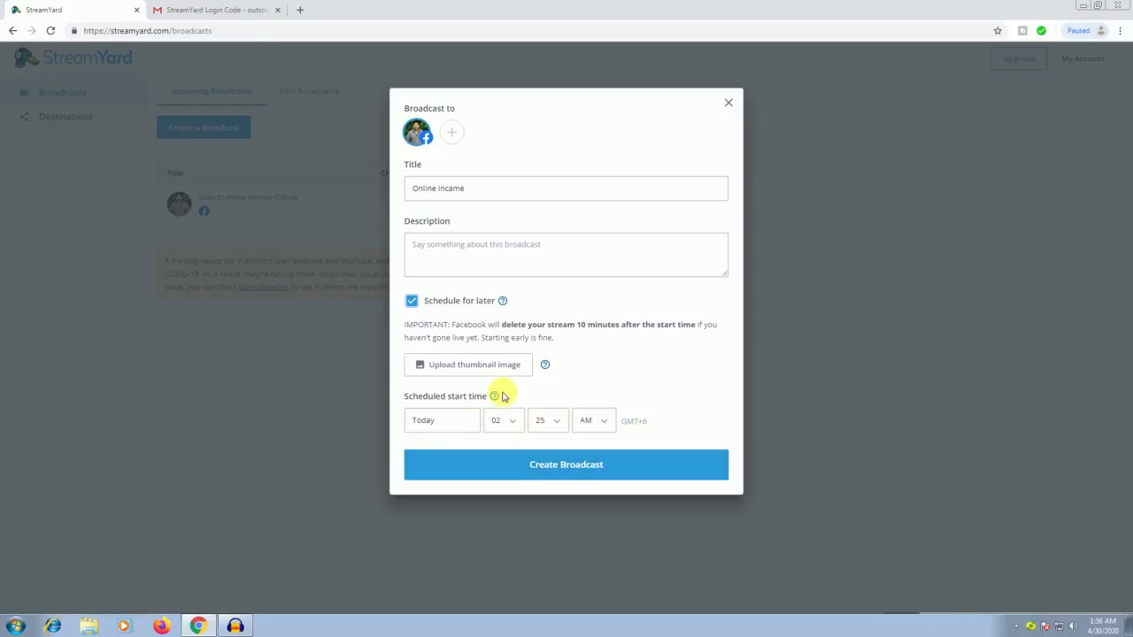
{"action": "left_click", "coordinate": [412, 301]}
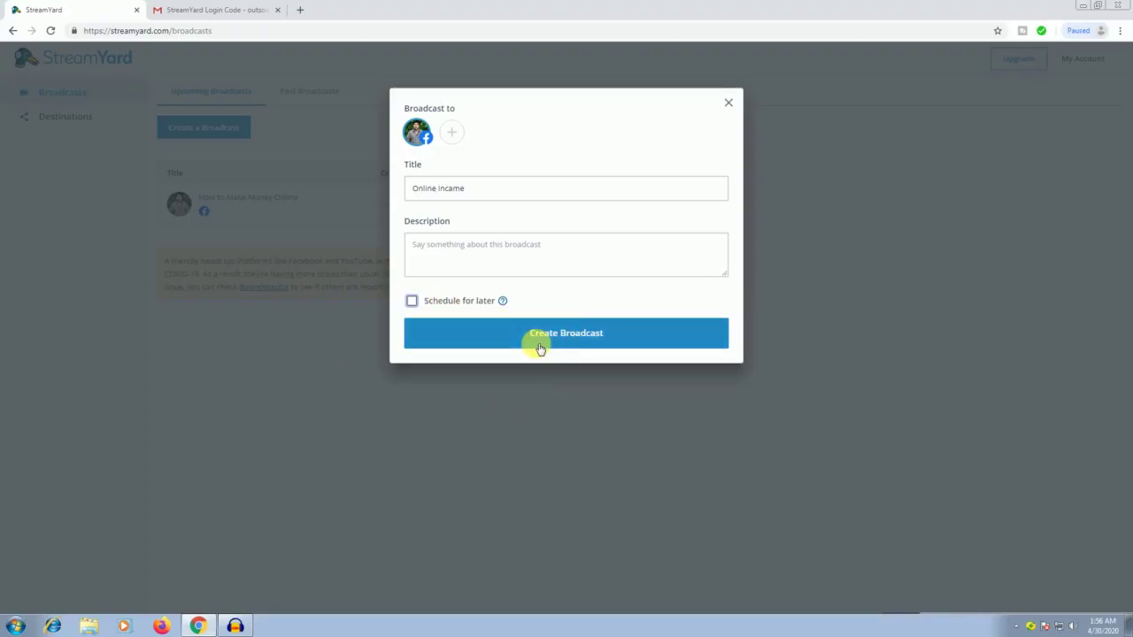
{"action": "left_click", "coordinate": [577, 331]}
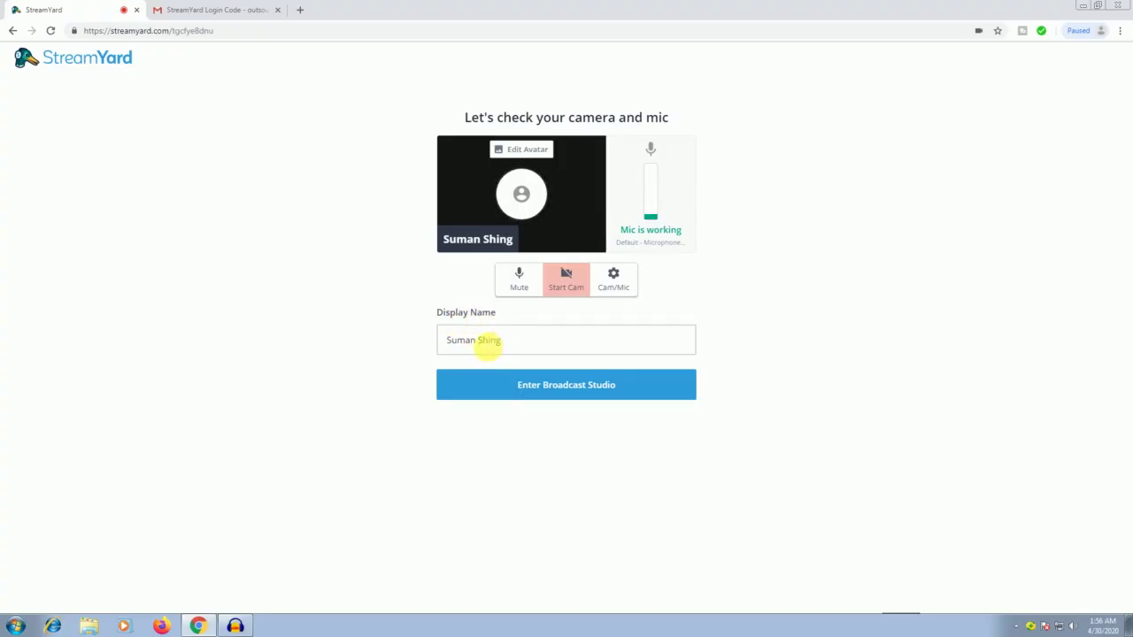
- Enter the broadcast studio and add the host's own audio and video to the stream
{"action": "left_click", "coordinate": [598, 387]}
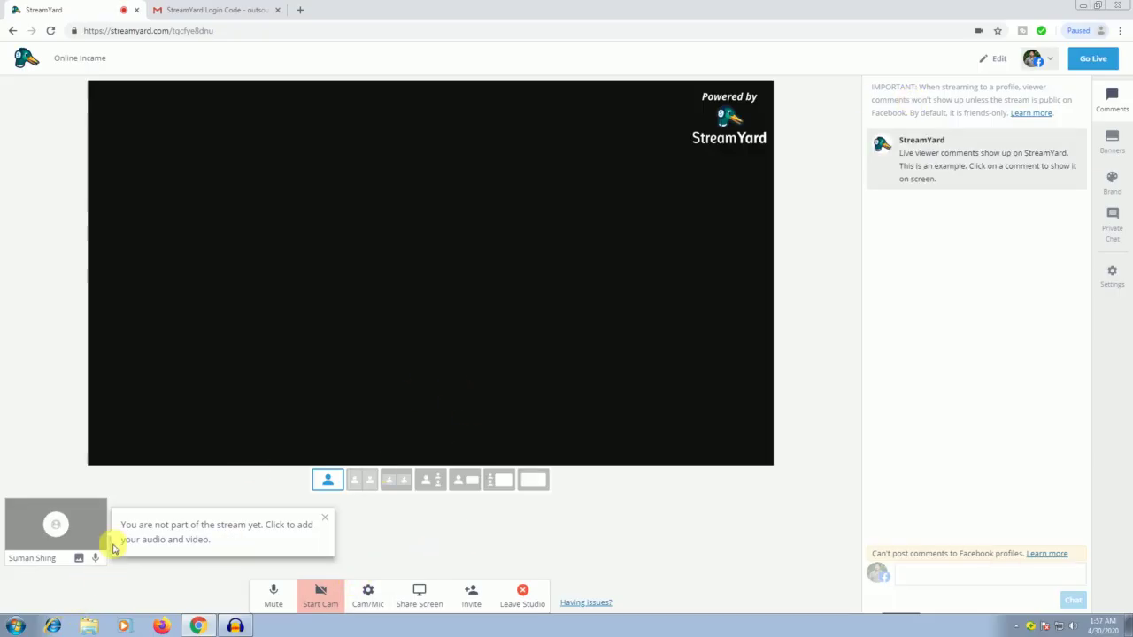
{"action": "mouse_move", "coordinate": [55, 531]}
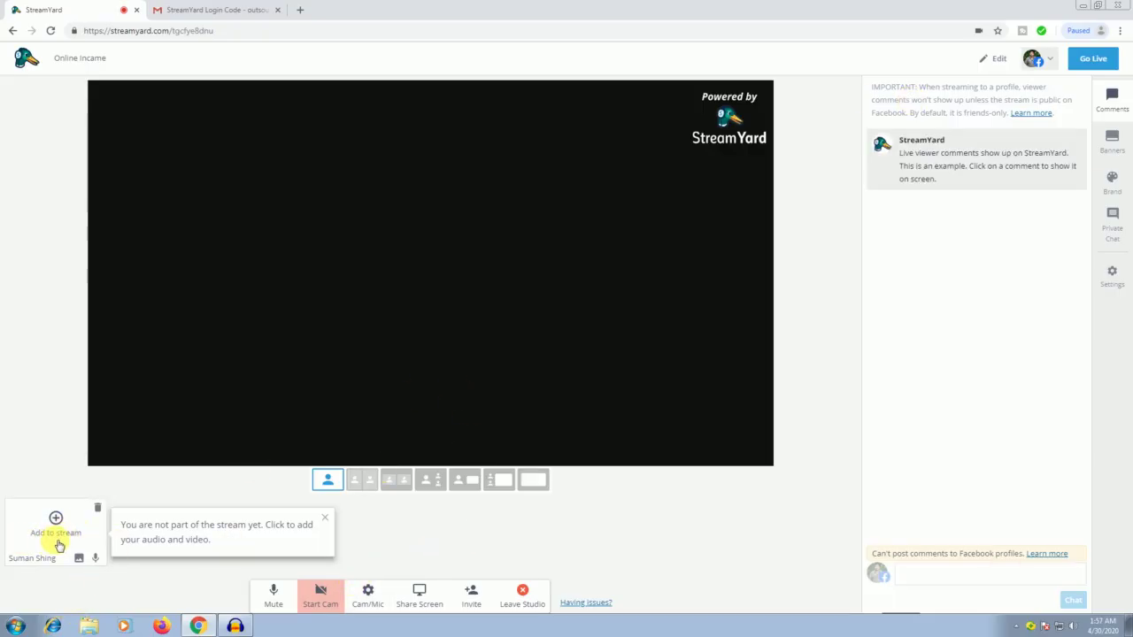
{"action": "left_click", "coordinate": [35, 536]}
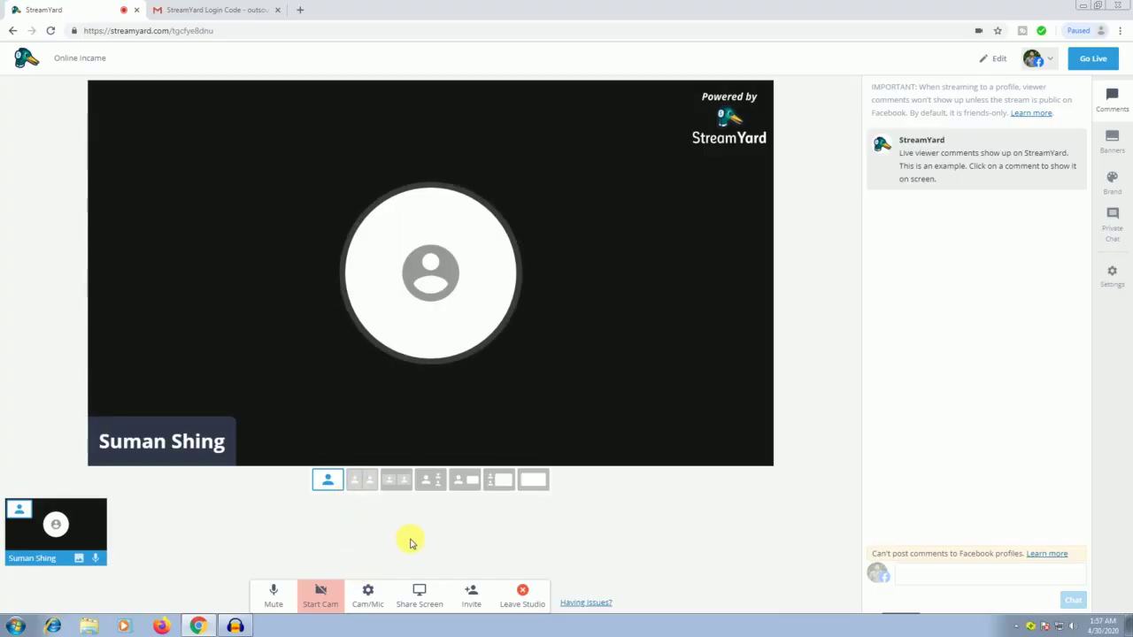
- Try the two-person layouts, set the stream to one large participant beside smaller ones, and mute the microphone
{"action": "left_click", "coordinate": [362, 481]}
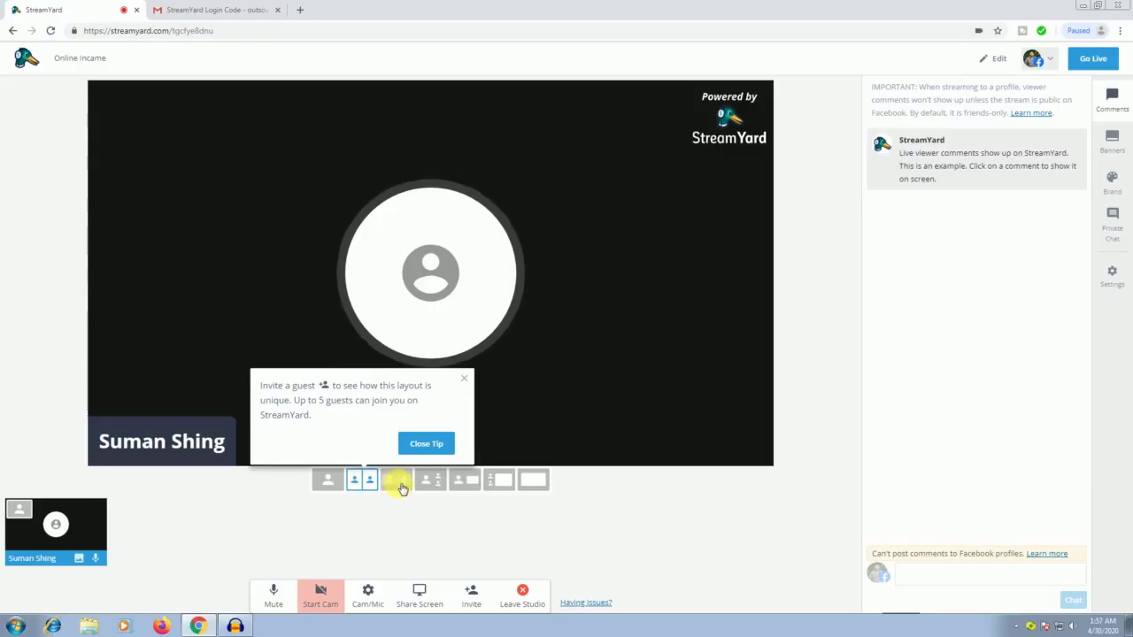
{"action": "left_click", "coordinate": [400, 486]}
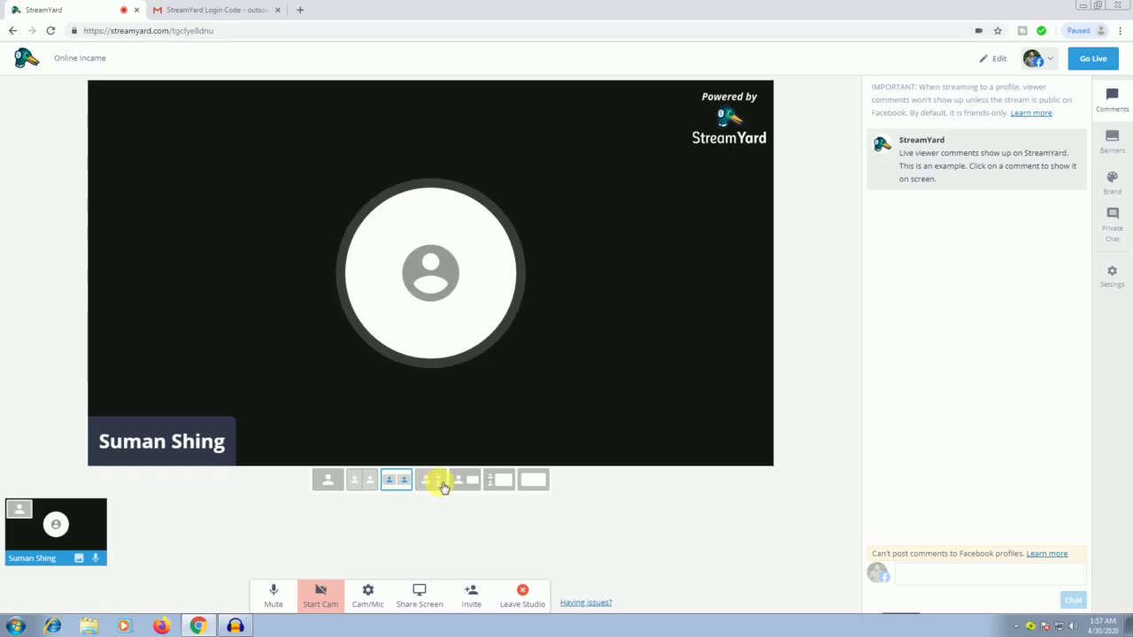
{"action": "left_click", "coordinate": [433, 486]}
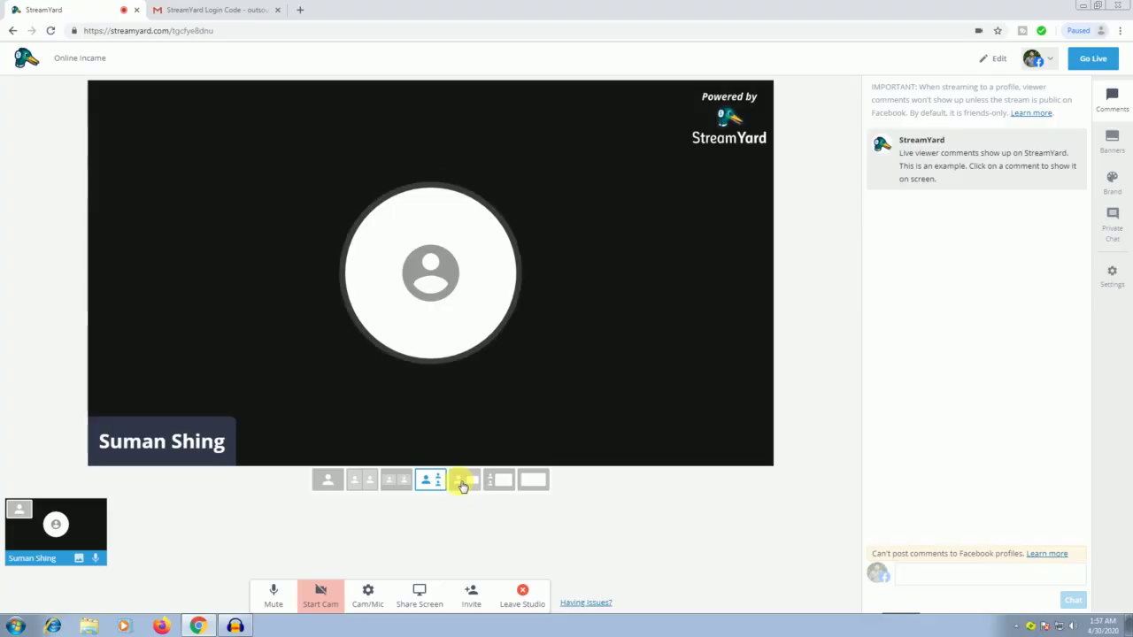
{"action": "left_click", "coordinate": [280, 602]}
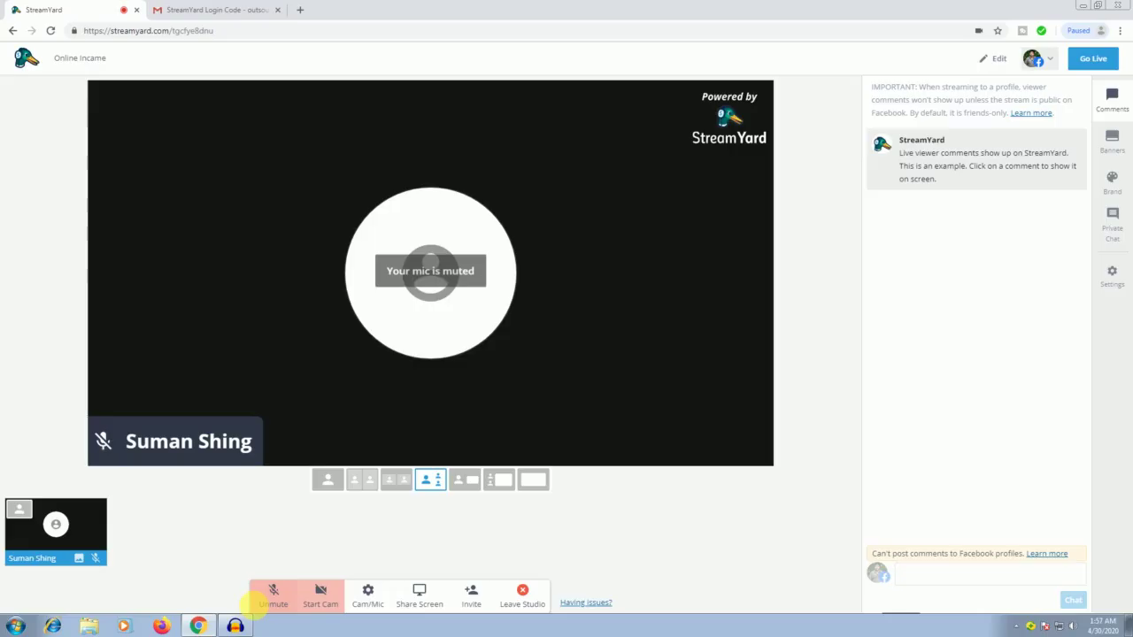
- Review the camera settings and the screen sharing option without changing anything
{"action": "left_click", "coordinate": [372, 599]}
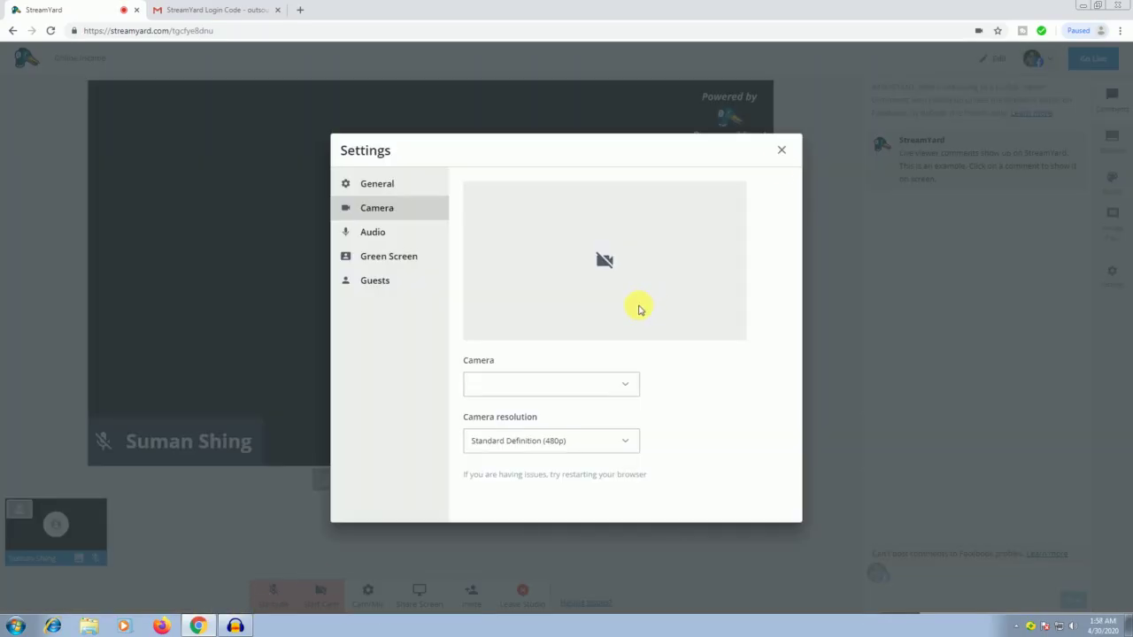
{"action": "left_click", "coordinate": [784, 151]}
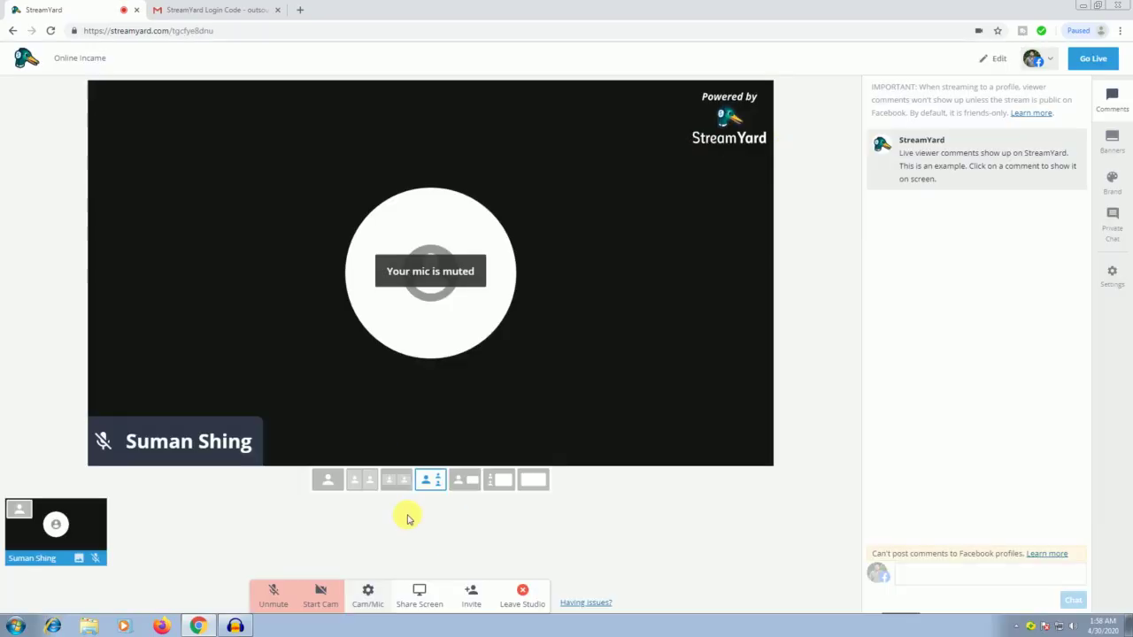
{"action": "left_click", "coordinate": [422, 598]}
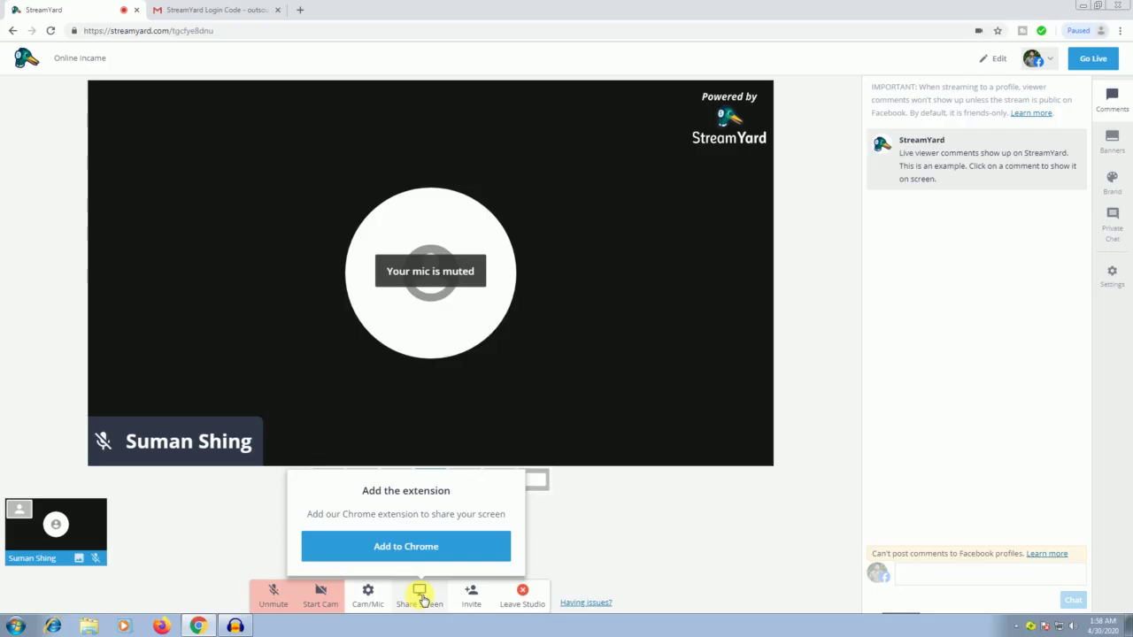
{"action": "left_click", "coordinate": [655, 527]}
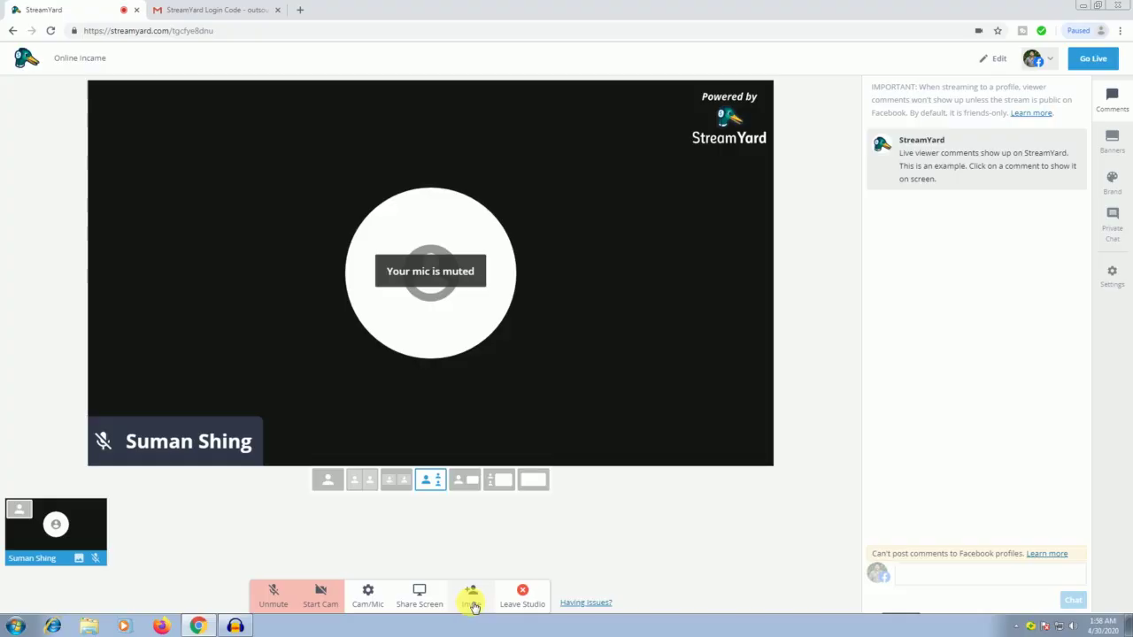
- Copy the guest invitation link for the broadcast studio and dismiss the sharing dialog
{"action": "left_click", "coordinate": [472, 598]}
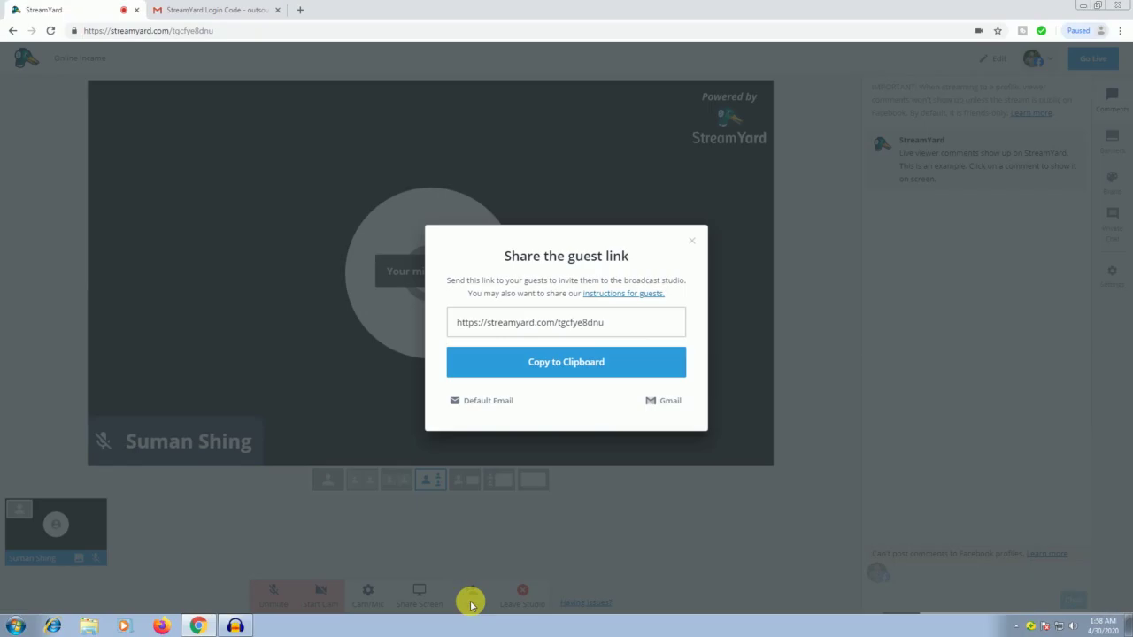
{"action": "left_click", "coordinate": [556, 363]}
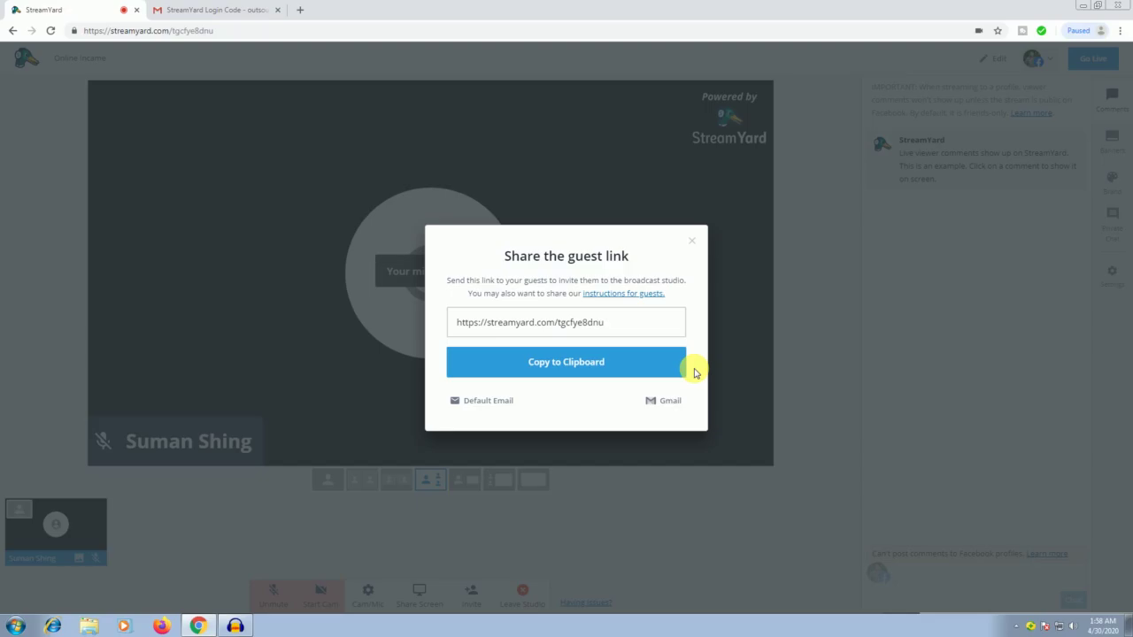
{"action": "left_click", "coordinate": [809, 440]}
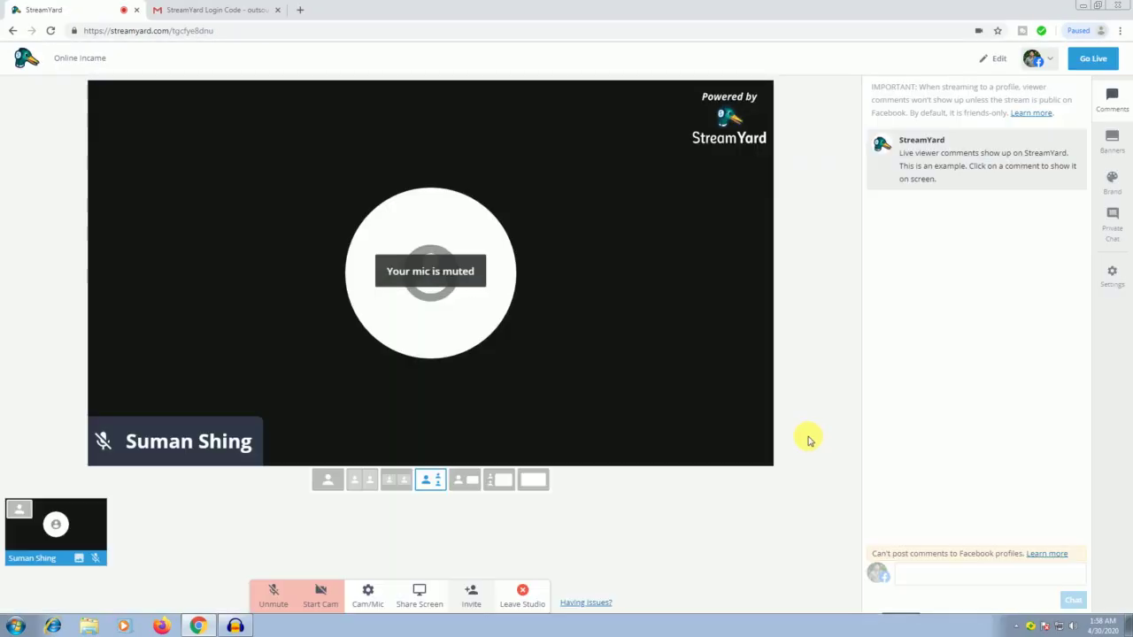